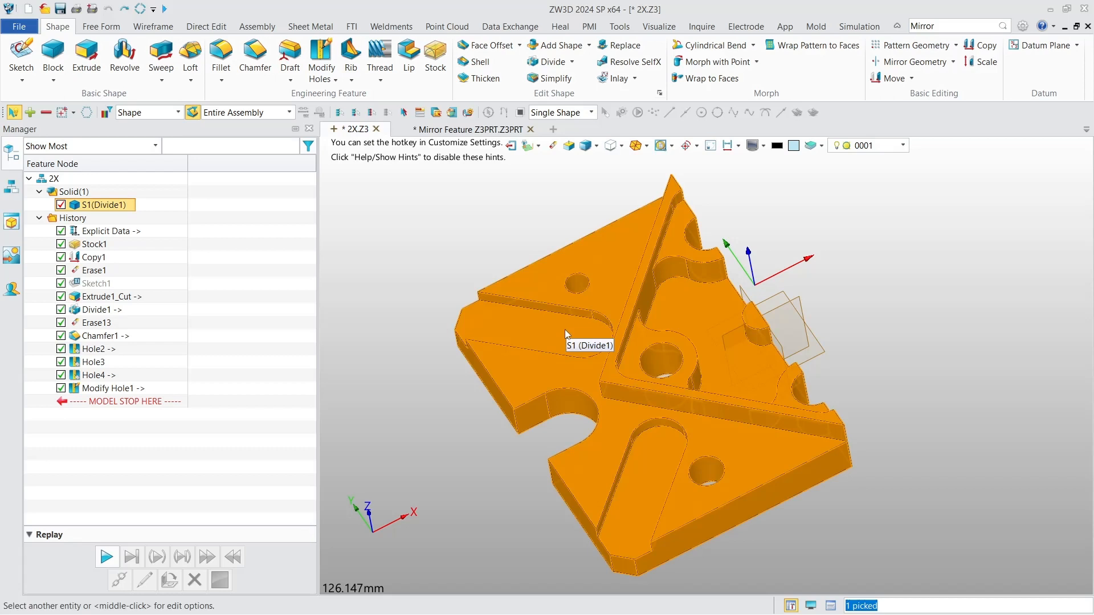
# Mirror the half-plate solid about the YZ plane using the Move option and the Boolean add operation.
pyautogui.click(935, 64)
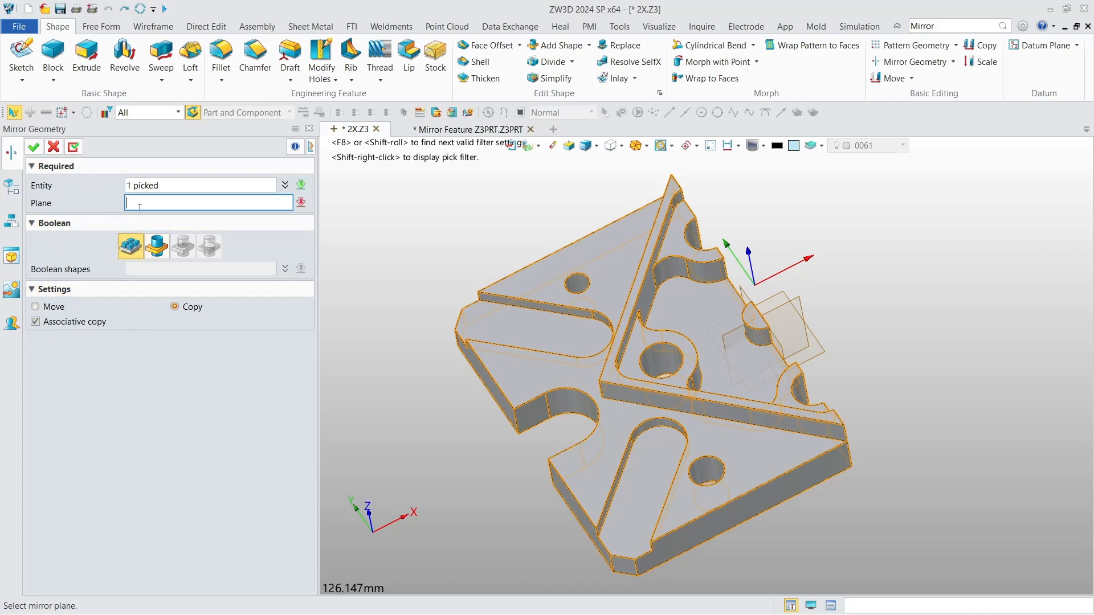
pyautogui.click(179, 188)
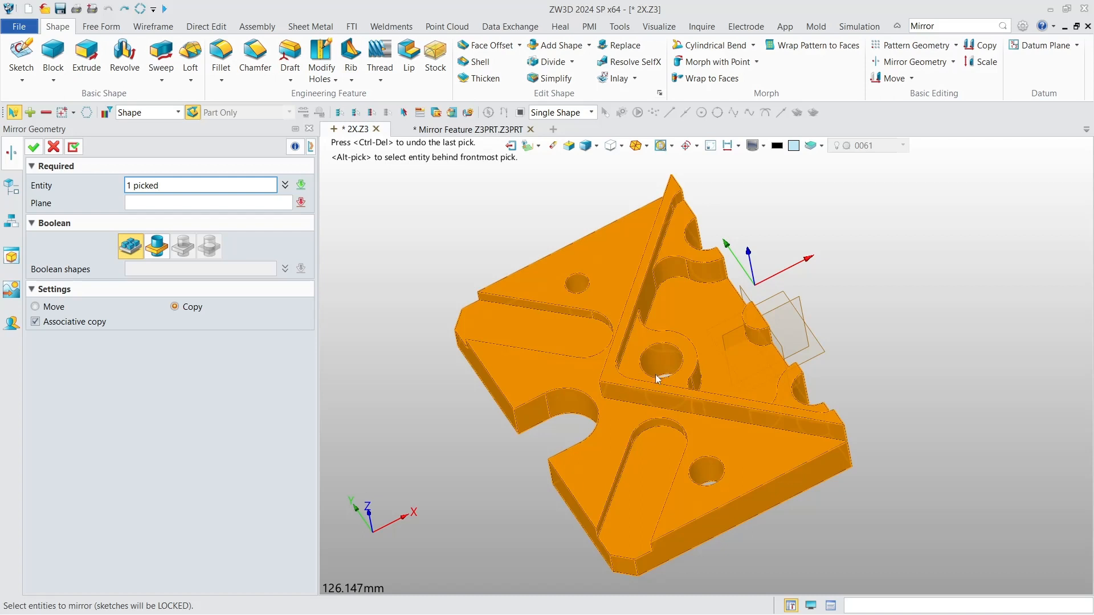
pyautogui.click(227, 203)
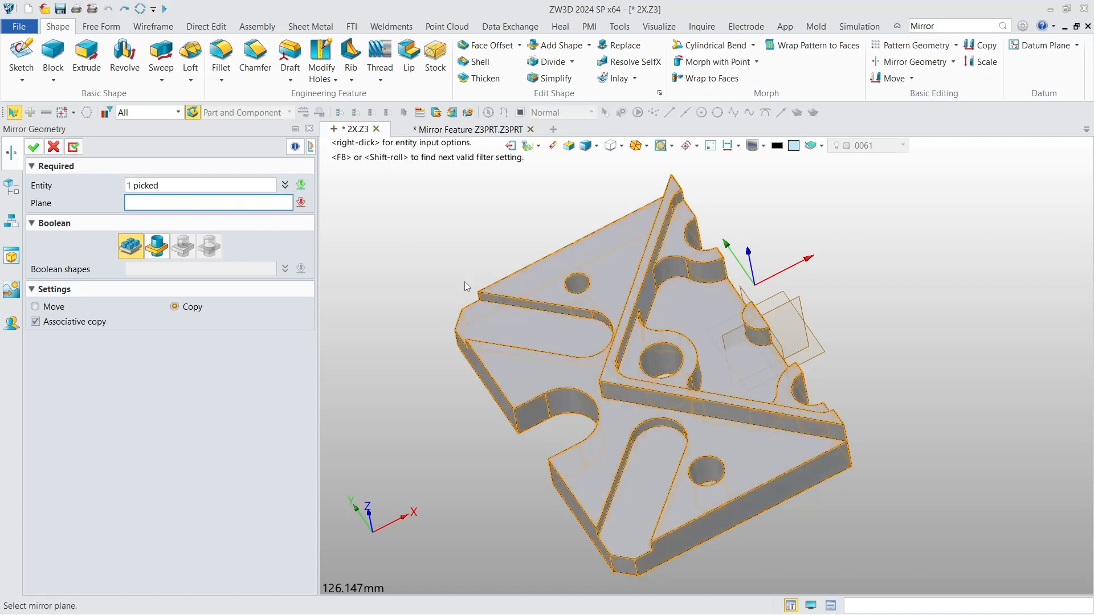
pyautogui.click(787, 361)
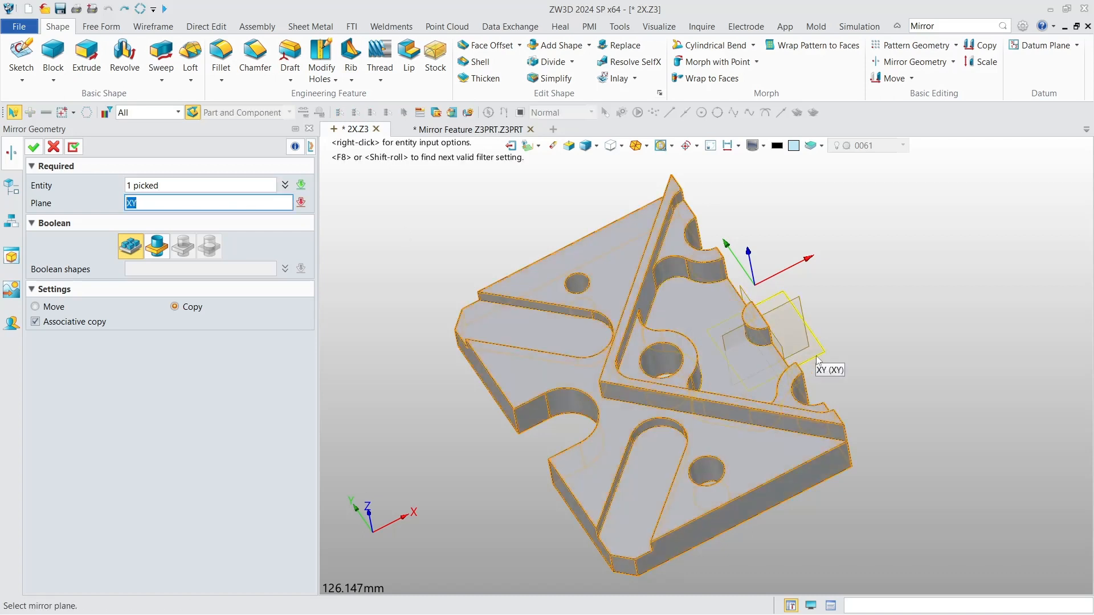
pyautogui.click(735, 406)
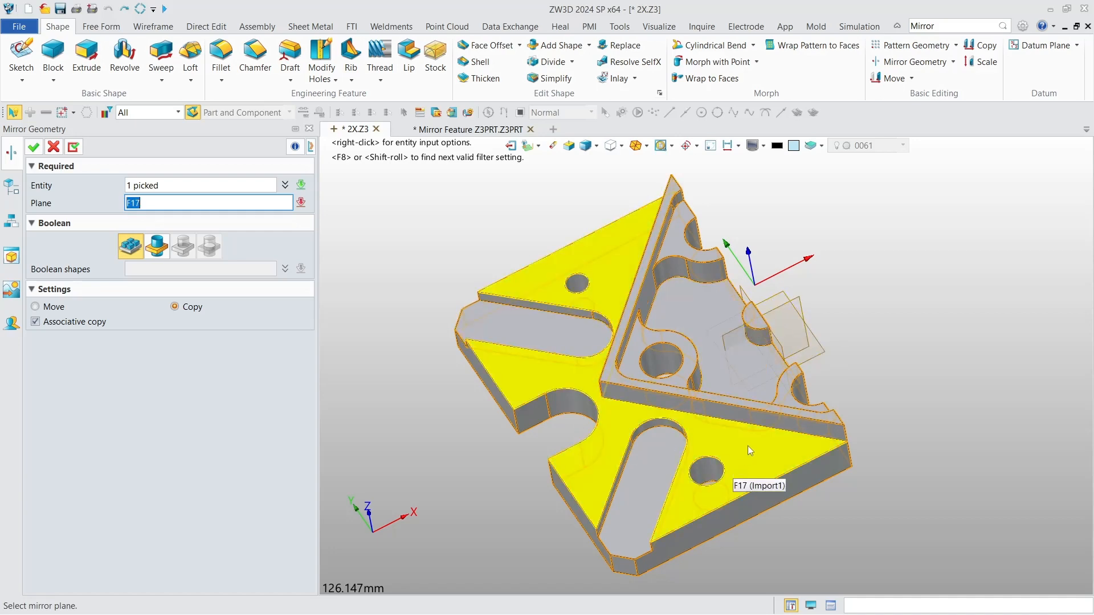
pyautogui.click(743, 292)
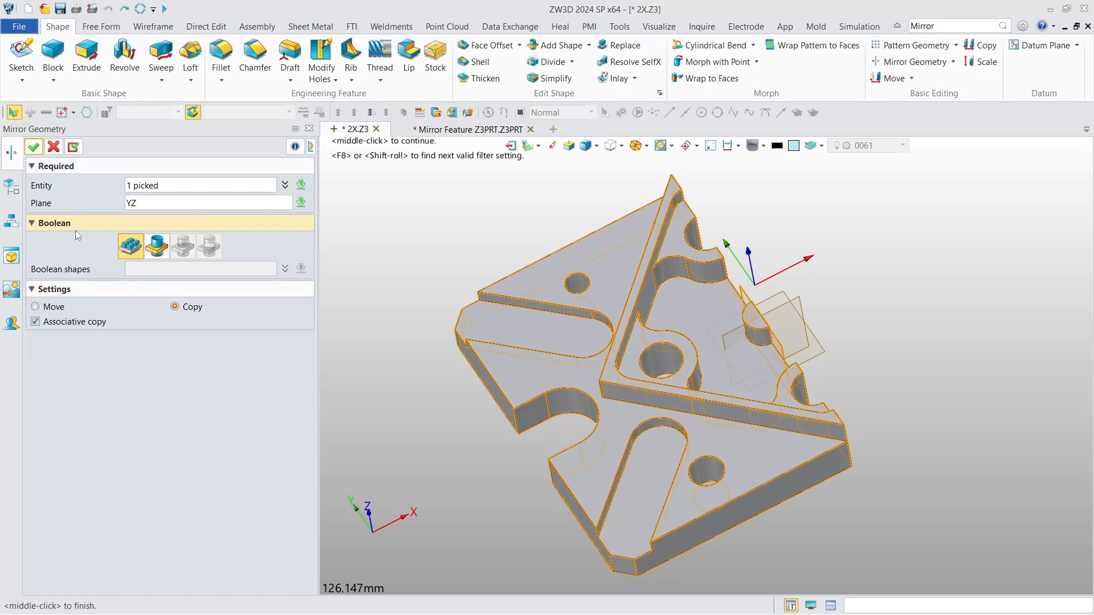
pyautogui.click(159, 258)
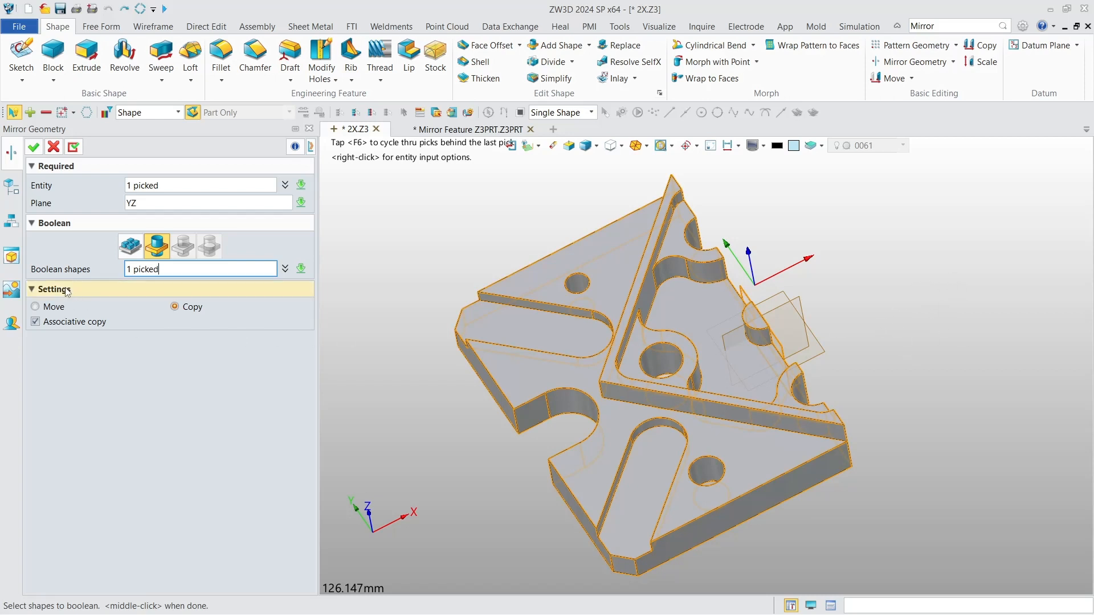
pyautogui.click(43, 309)
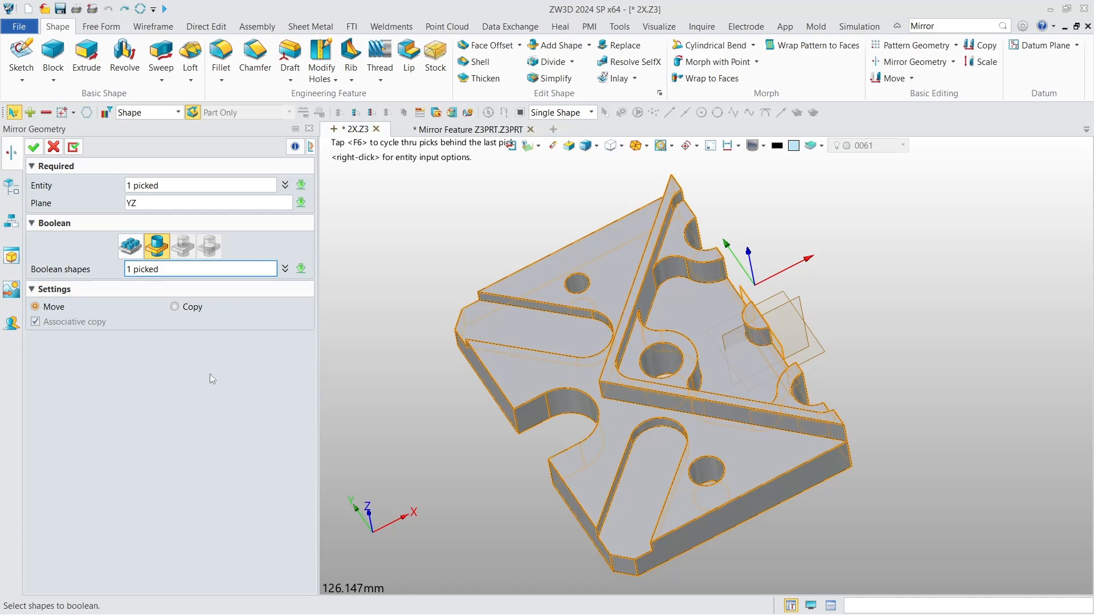
pyautogui.click(34, 148)
pyautogui.moveTo(904, 326); pyautogui.dragTo(850, 296, button='middle')
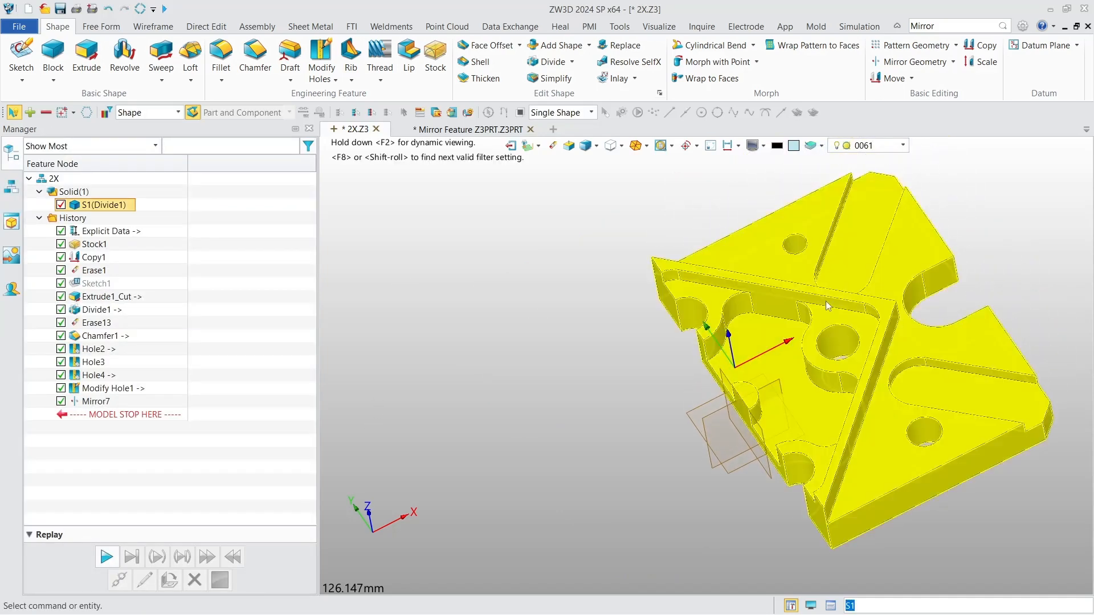
# Edit the mirror operation to use Copy instead of Move.
pyautogui.doubleClick(105, 402)
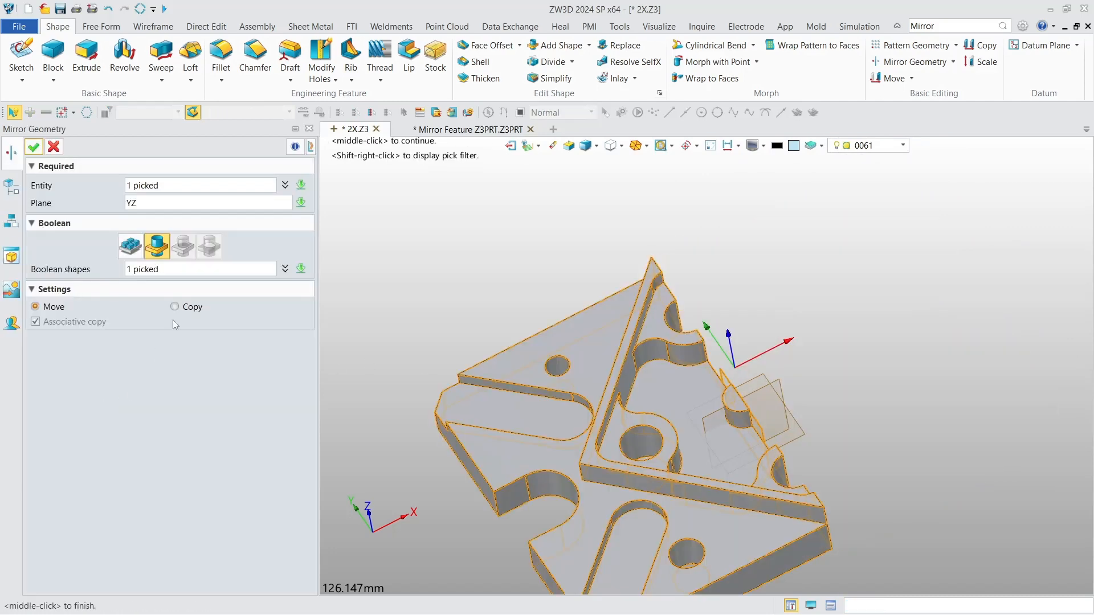
pyautogui.click(175, 306)
pyautogui.scroll(-4, 637, 356)
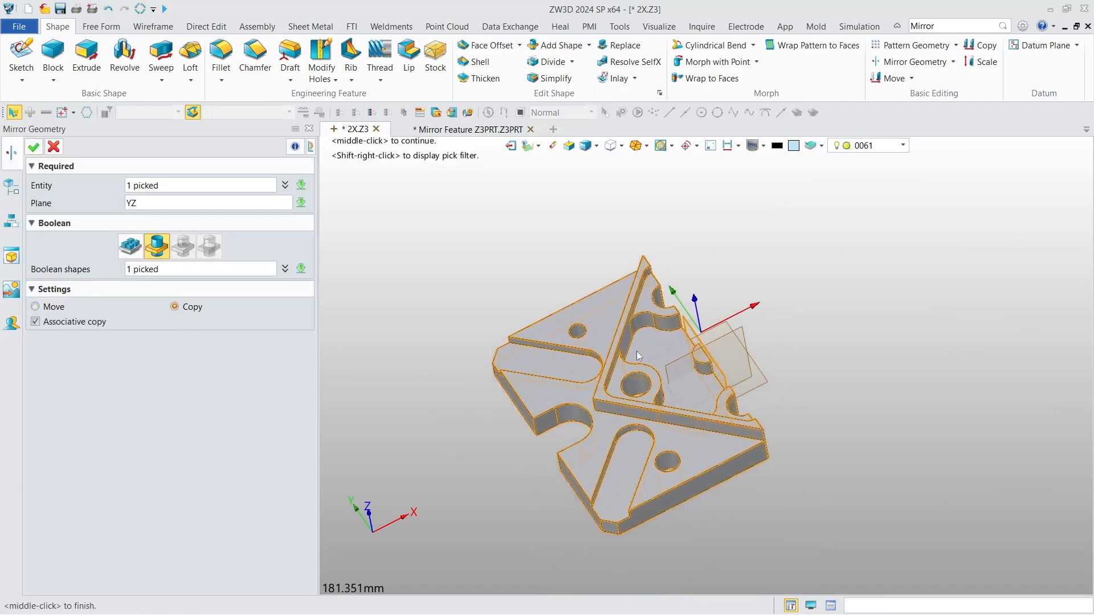
pyautogui.middleClick(735, 336)
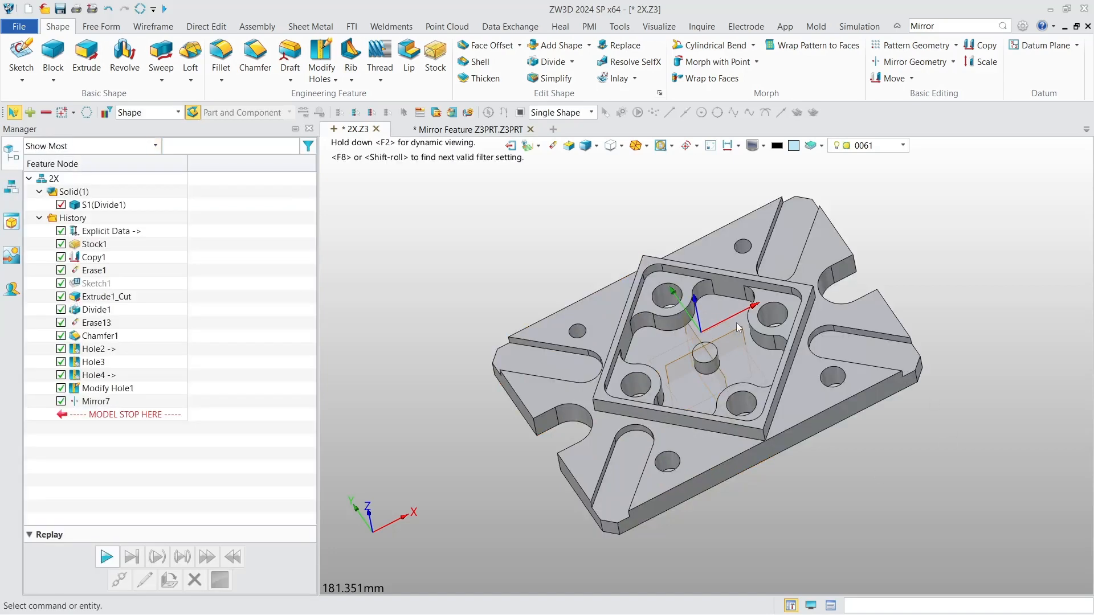
# Undo the switch to Copy and the mirror operation on the half plate.
pyautogui.click(655, 357)
pyautogui.moveTo(650, 378); pyautogui.dragTo(715, 416, button='middle')
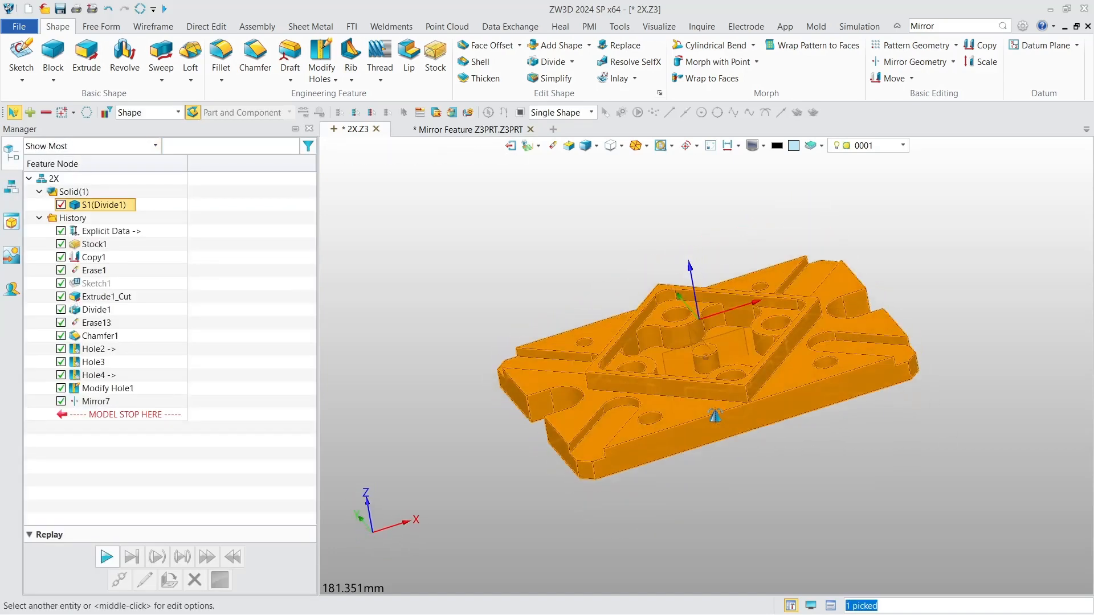
pyautogui.click(108, 9)
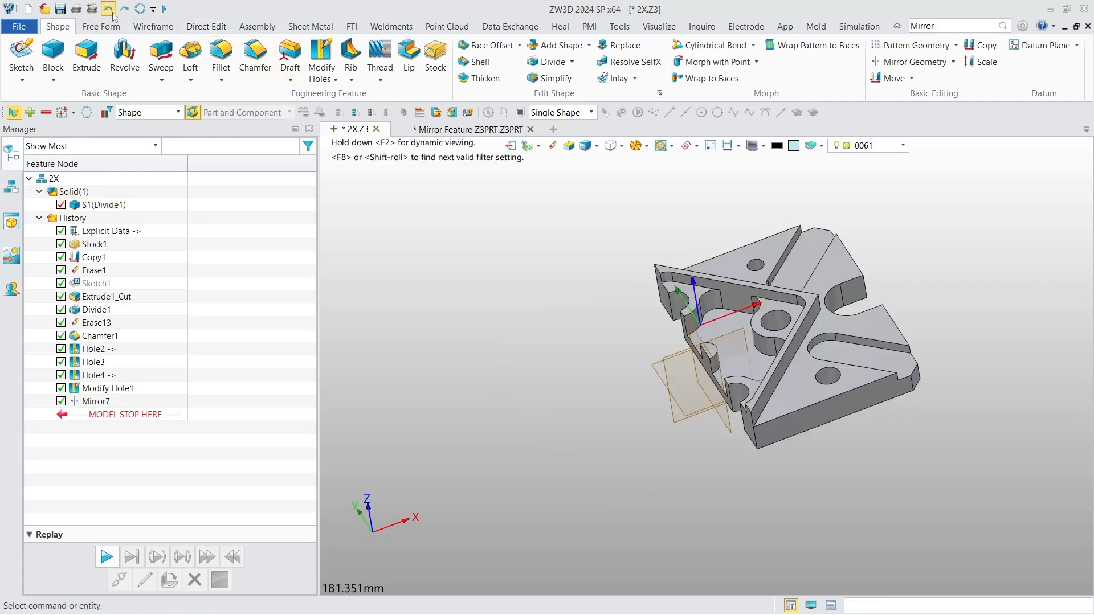
pyautogui.click(112, 13)
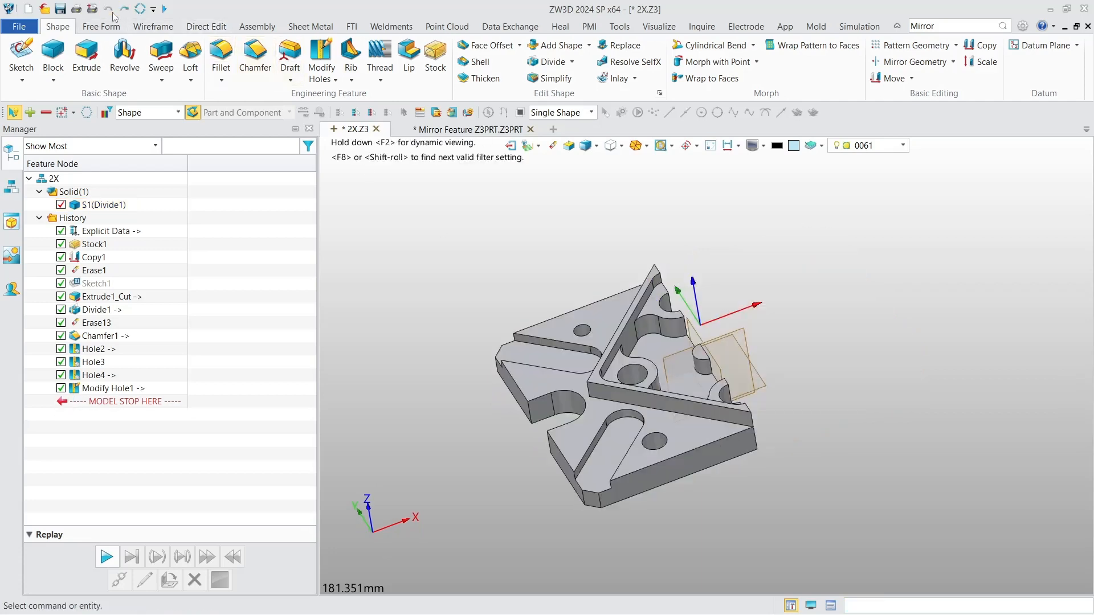
# Mirror the half-plate solid about the YZ plane as a copy with Associative copy turned off, and view it from the top.
pyautogui.click(911, 62)
pyautogui.click(591, 398)
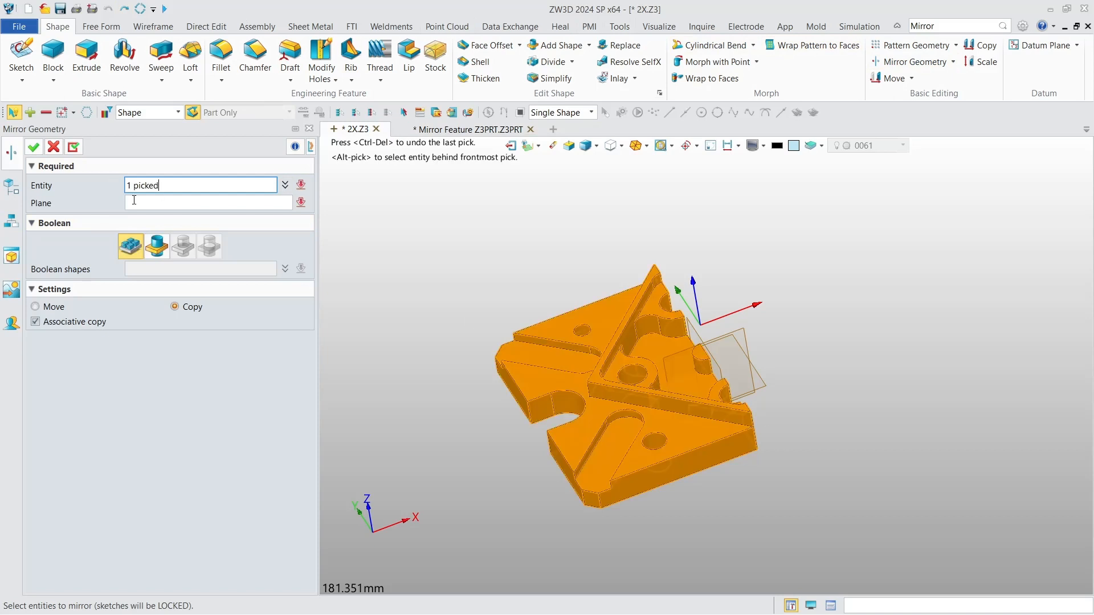
pyautogui.click(707, 340)
pyautogui.click(158, 252)
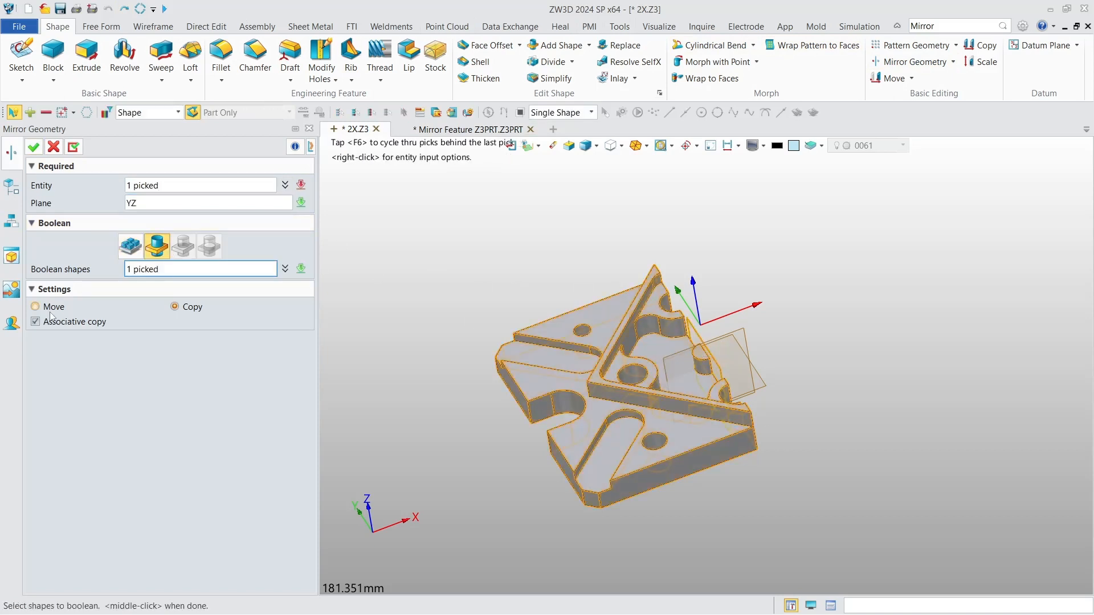
pyautogui.click(35, 322)
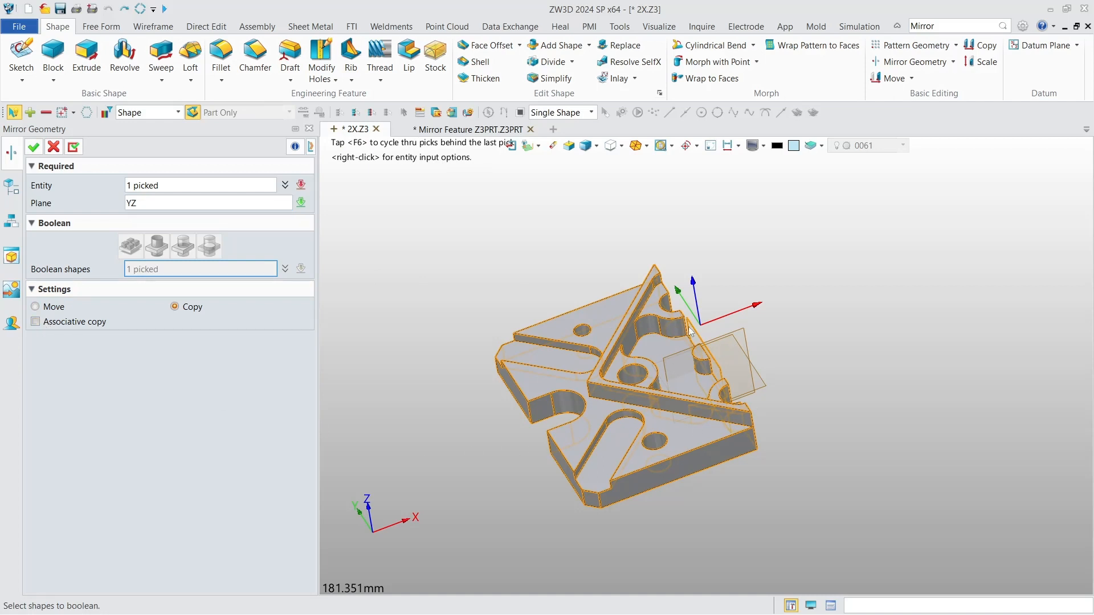
pyautogui.click(700, 413)
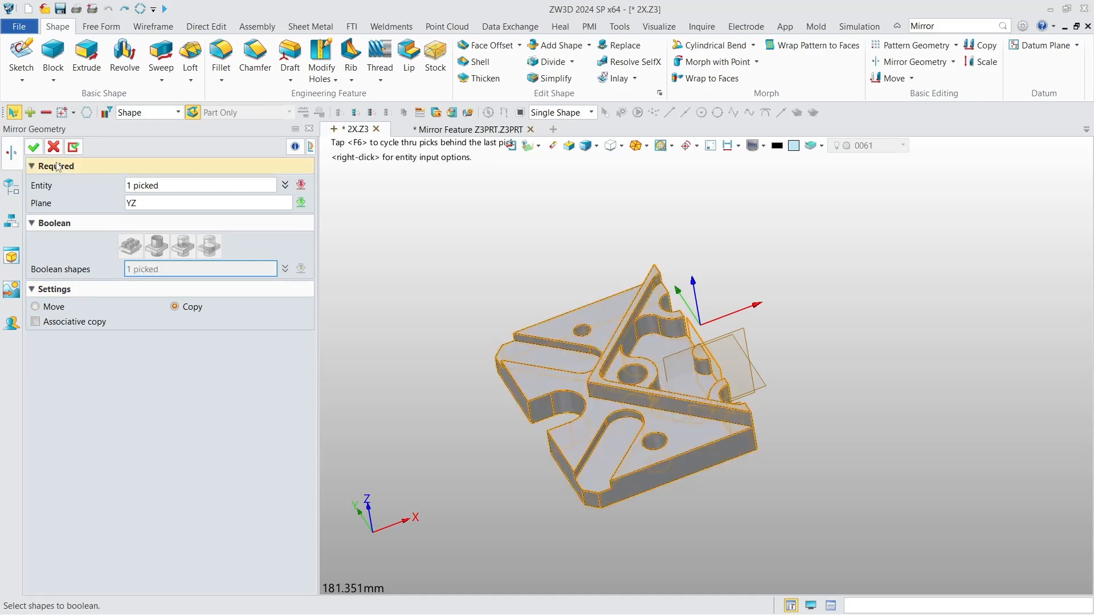
pyautogui.click(33, 149)
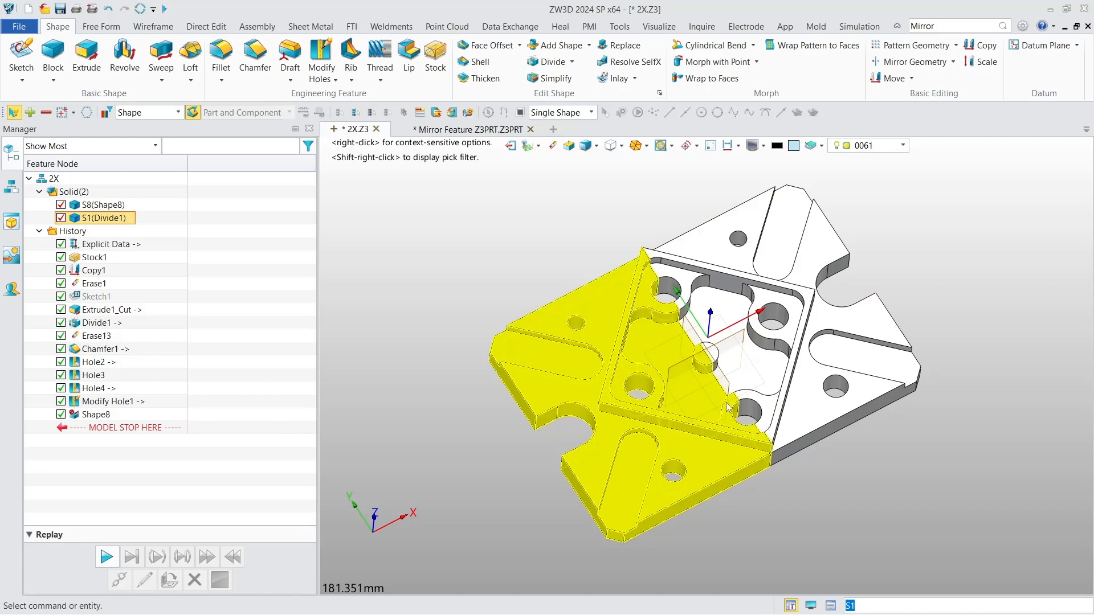
pyautogui.hotkey('ctrl', 'Up')
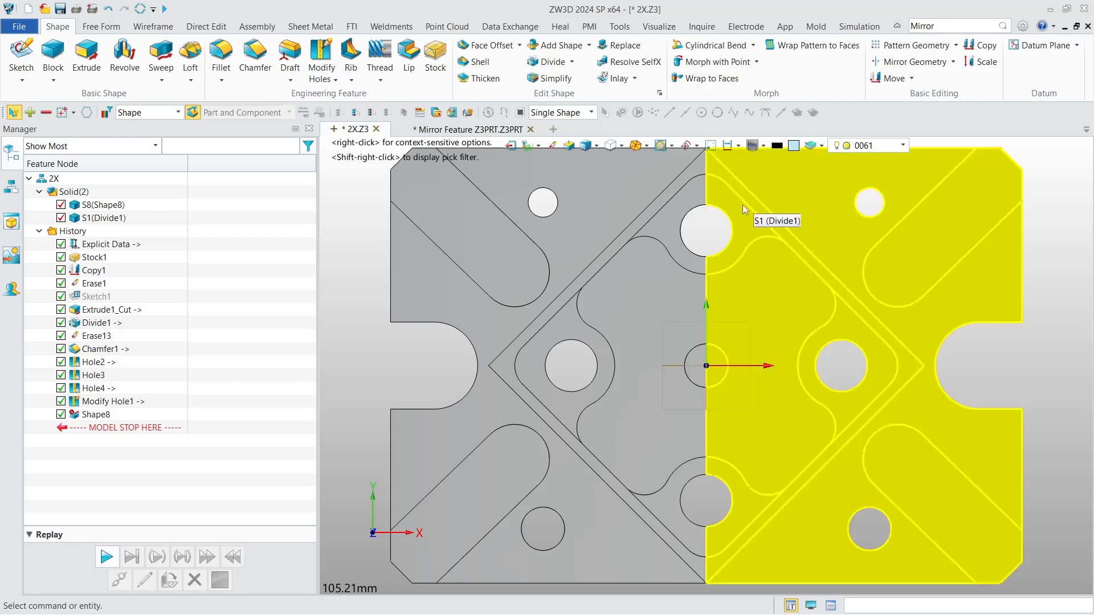
# Switch to the Mirror Feature Z3PRT part and set the selection filter to Feature.
pyautogui.click(467, 130)
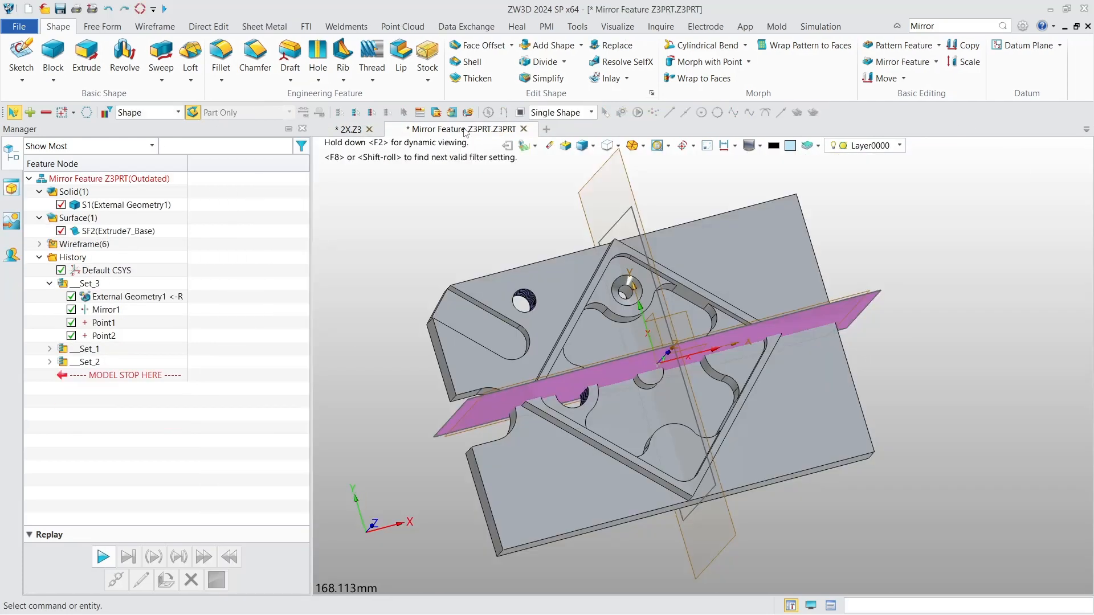
pyautogui.click(935, 62)
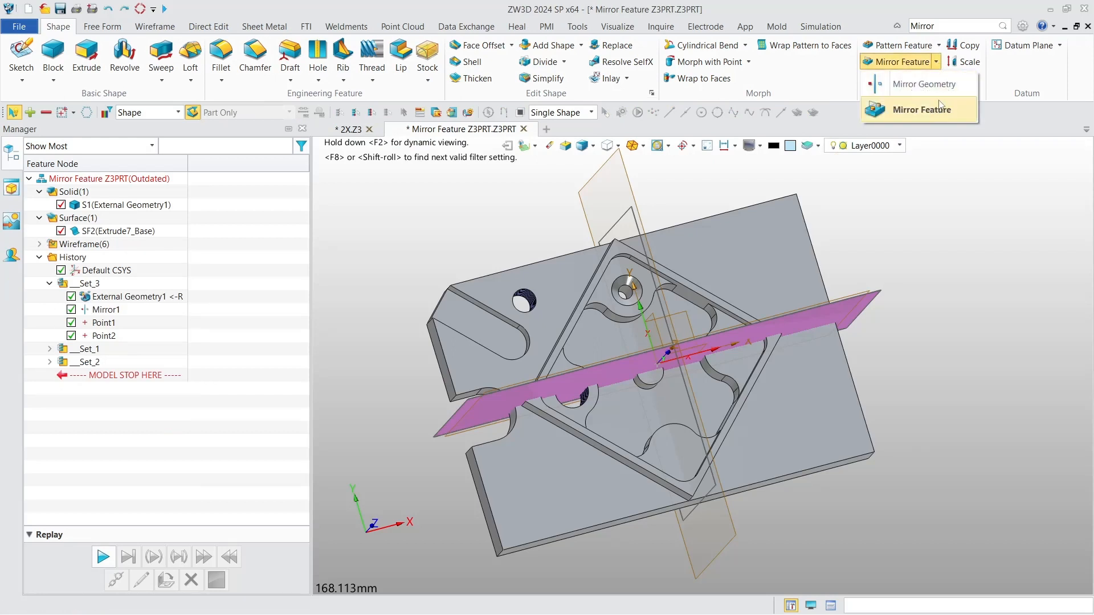
pyautogui.click(178, 113)
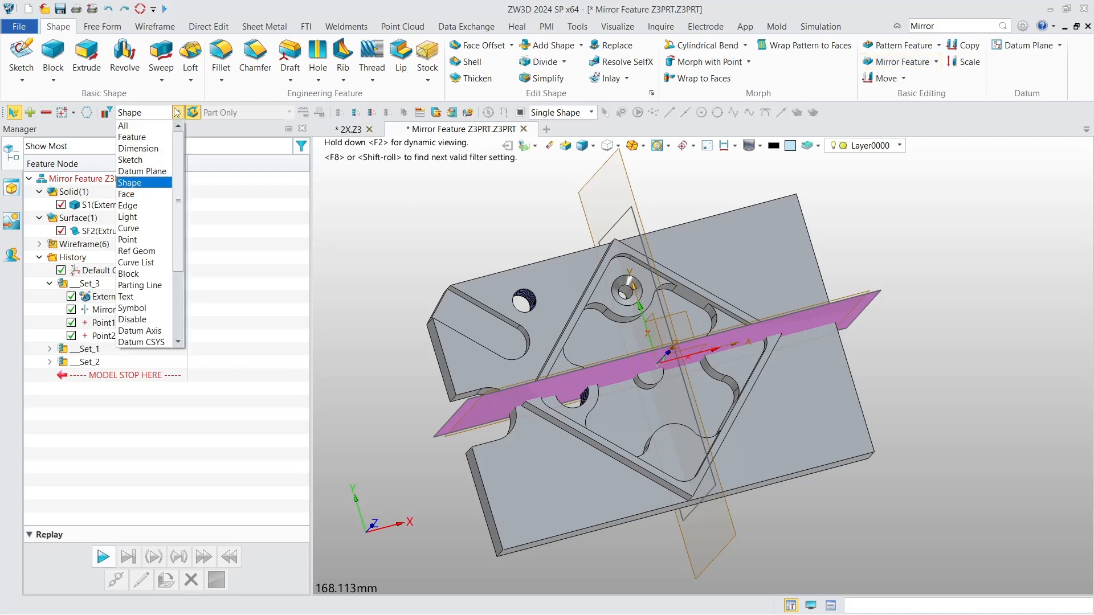
pyautogui.click(132, 137)
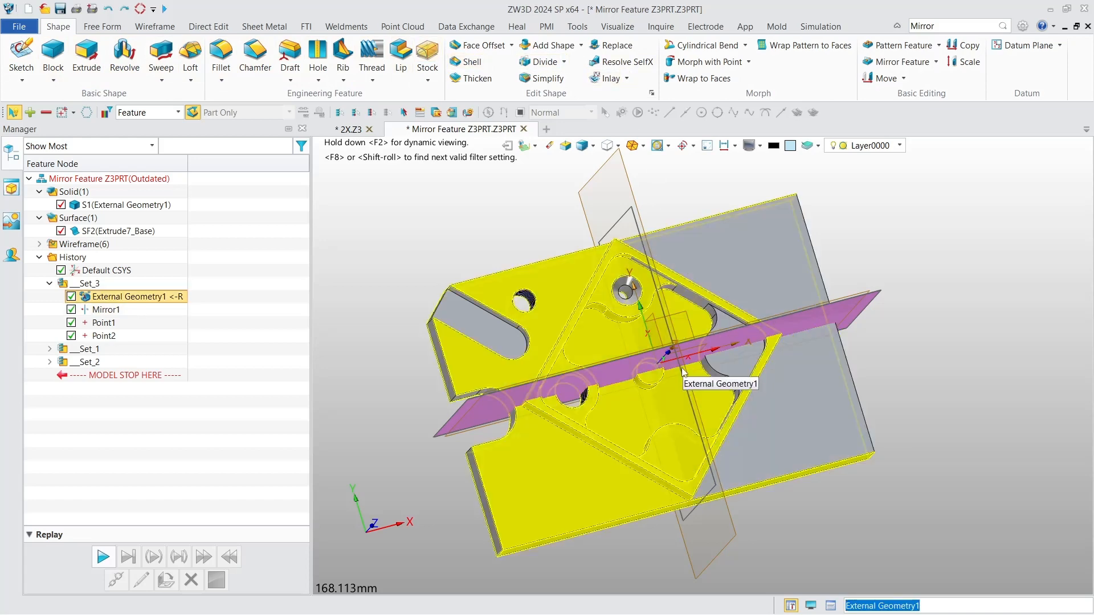
# Mirror the Hole3, Extrude6_Cut and Chamfer2 features as copies, using the Sketch7 plane as the mirror plane.
pyautogui.click(911, 62)
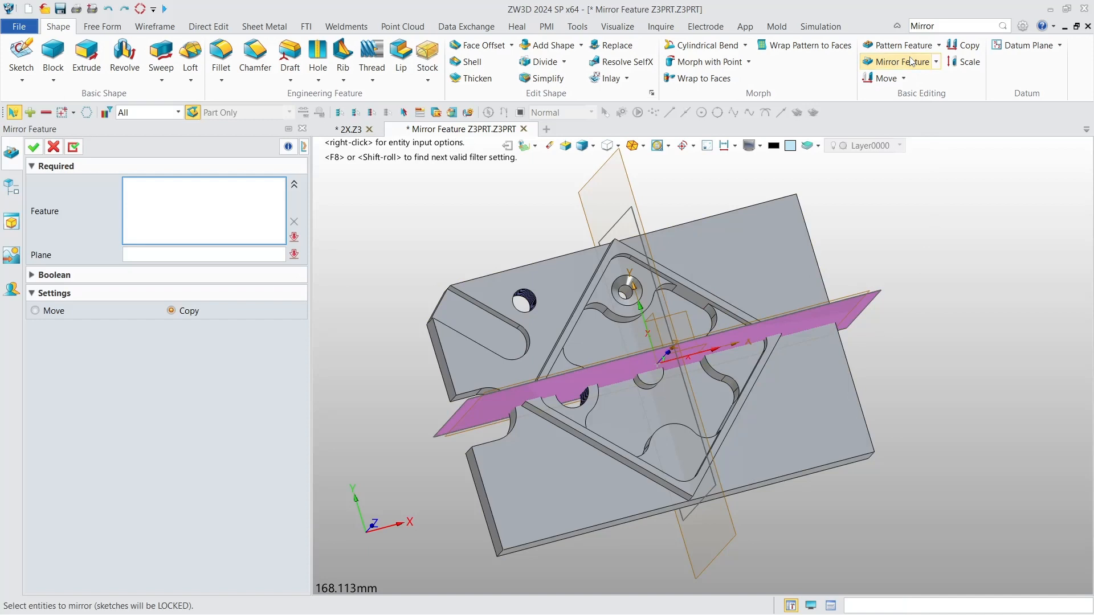
pyautogui.click(180, 257)
pyautogui.click(640, 238)
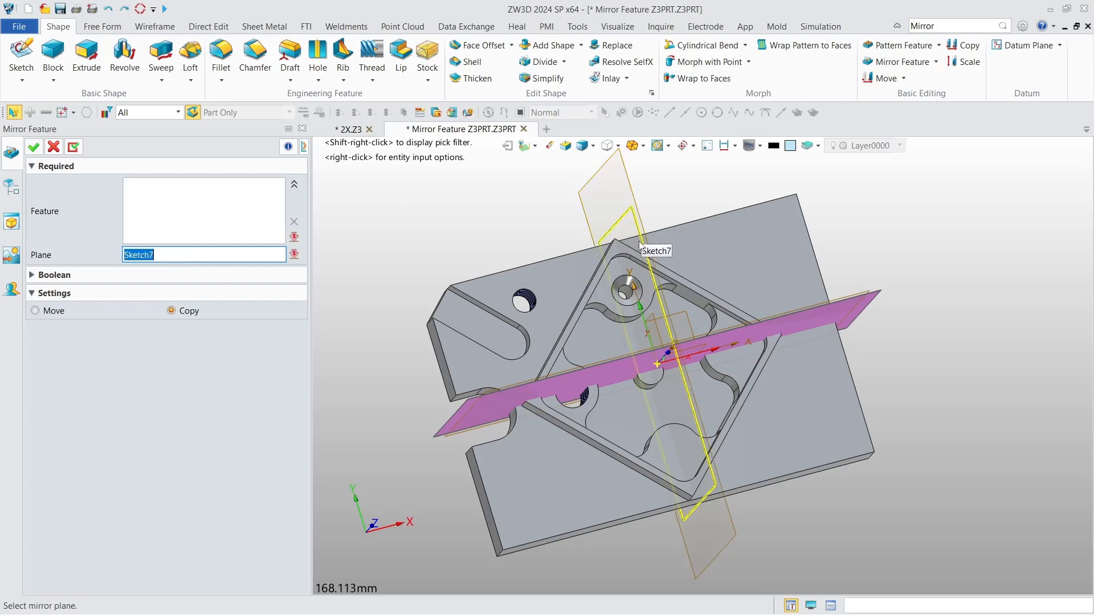
pyautogui.click(660, 318)
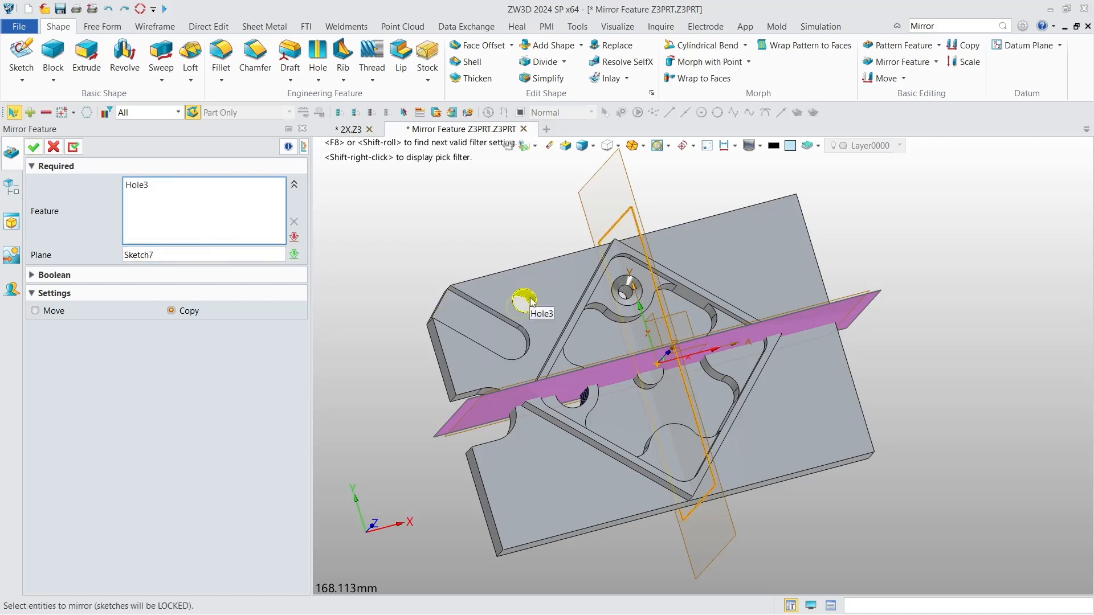
pyautogui.moveTo(412, 316)
pyautogui.mouseDown(button='right')
pyautogui.moveTo(427, 324)
pyautogui.moveTo(429, 304)
pyautogui.mouseUp(button='right')
pyautogui.scroll(1, 430, 305)
pyautogui.scroll(1, 431, 308)
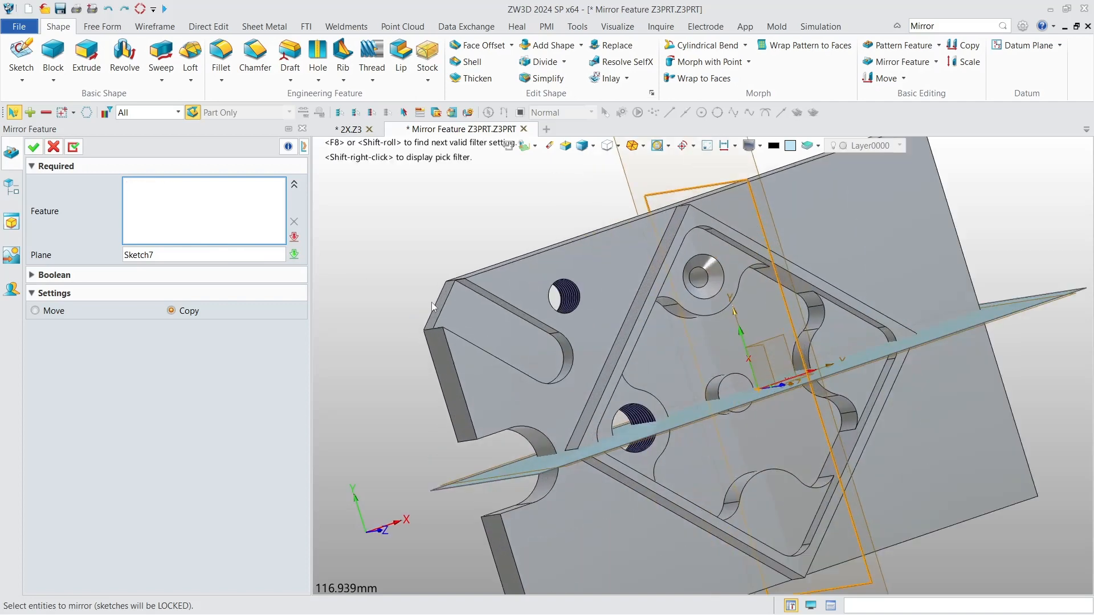
pyautogui.click(563, 295)
pyautogui.click(533, 340)
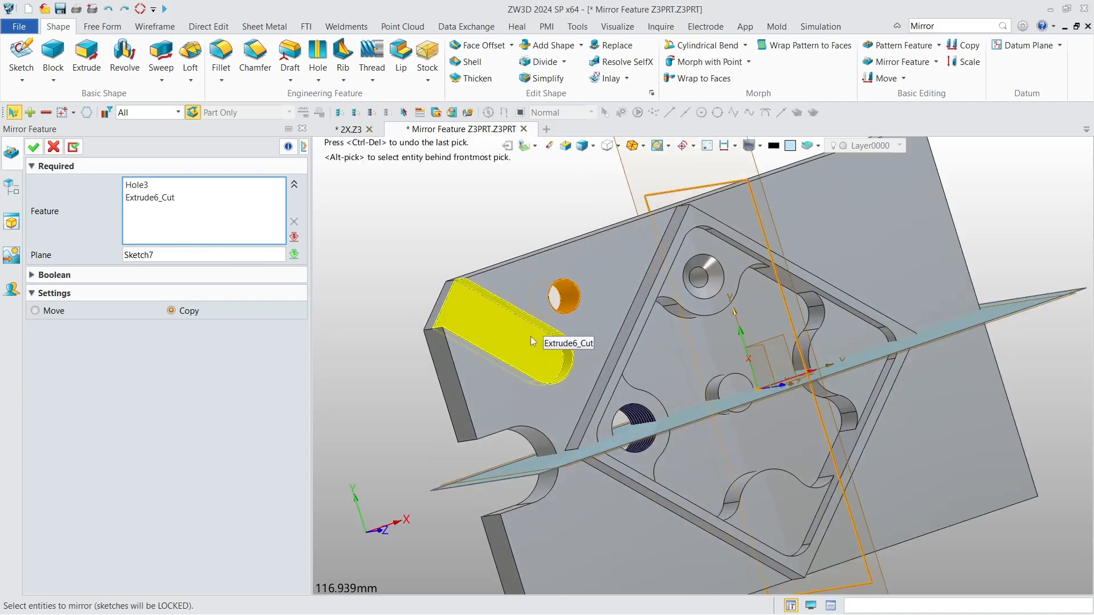
pyautogui.click(486, 330)
pyautogui.click(438, 311)
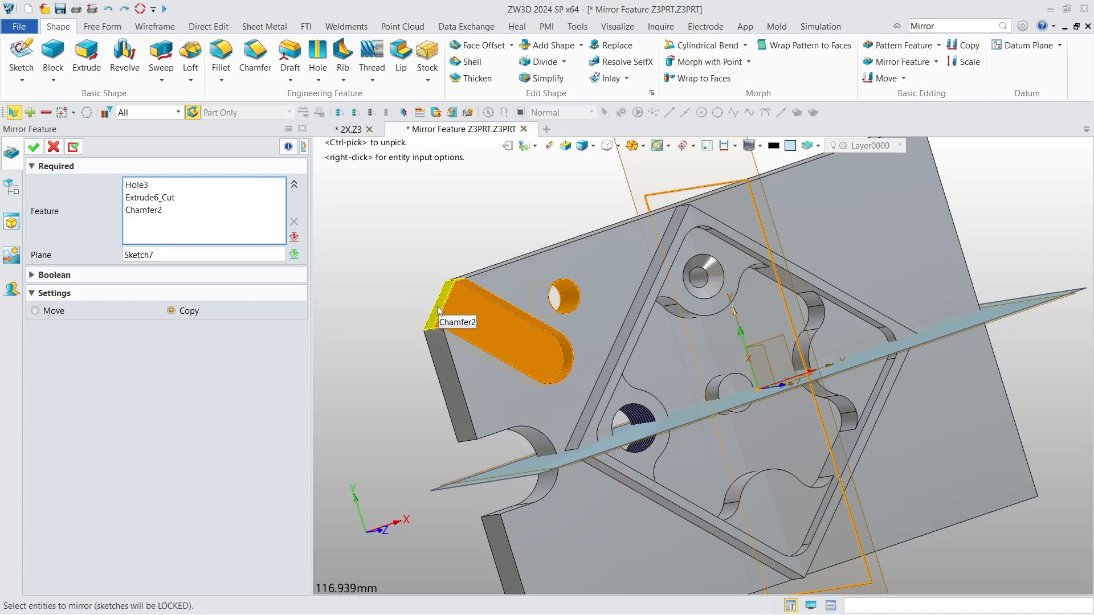
pyautogui.click(33, 147)
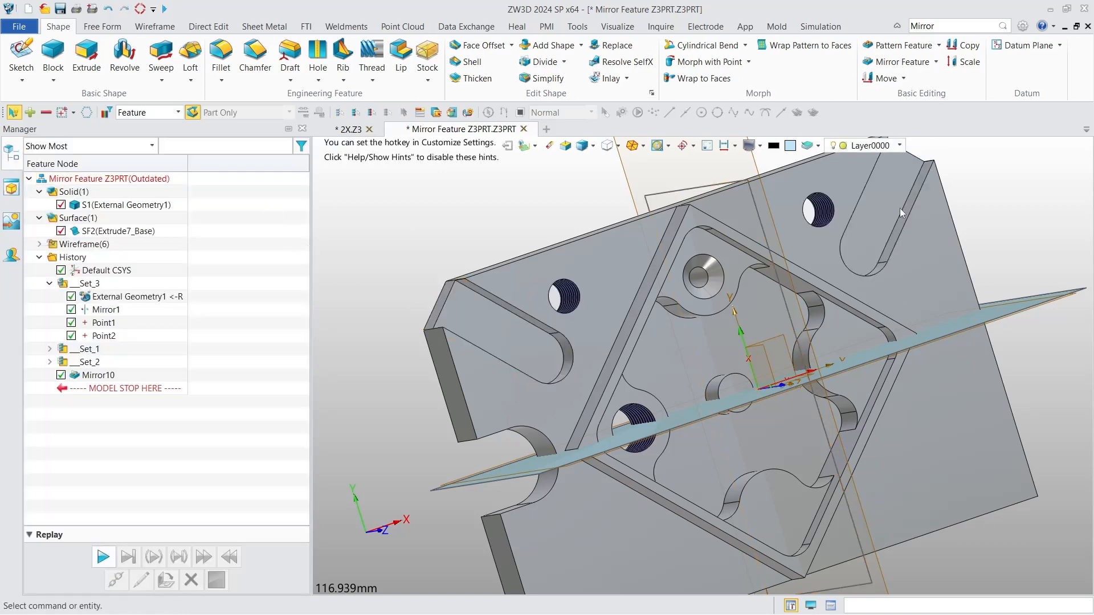
# Mirror the Hole3, Extrude6_Cut, Chamfer2 and Mirror10 features as copies, using the Extrude7_Base surface as the mirror plane.
pyautogui.click(814, 326)
pyautogui.moveTo(814, 325); pyautogui.dragTo(784, 323, button='right')
pyautogui.scroll(-2, 784, 322)
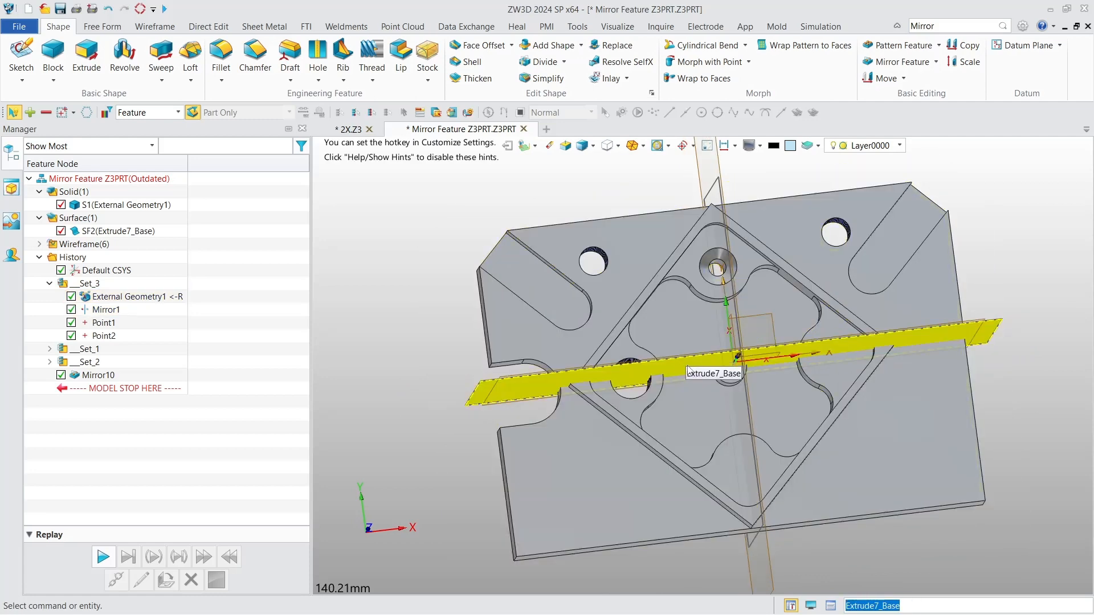
pyautogui.click(906, 63)
pyautogui.click(156, 255)
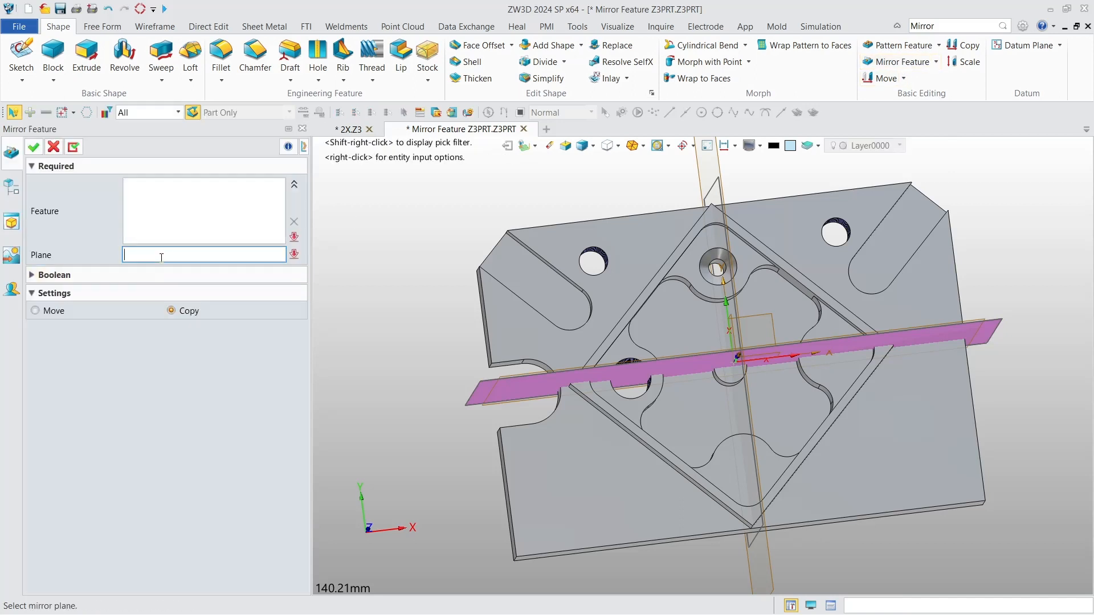
pyautogui.click(682, 372)
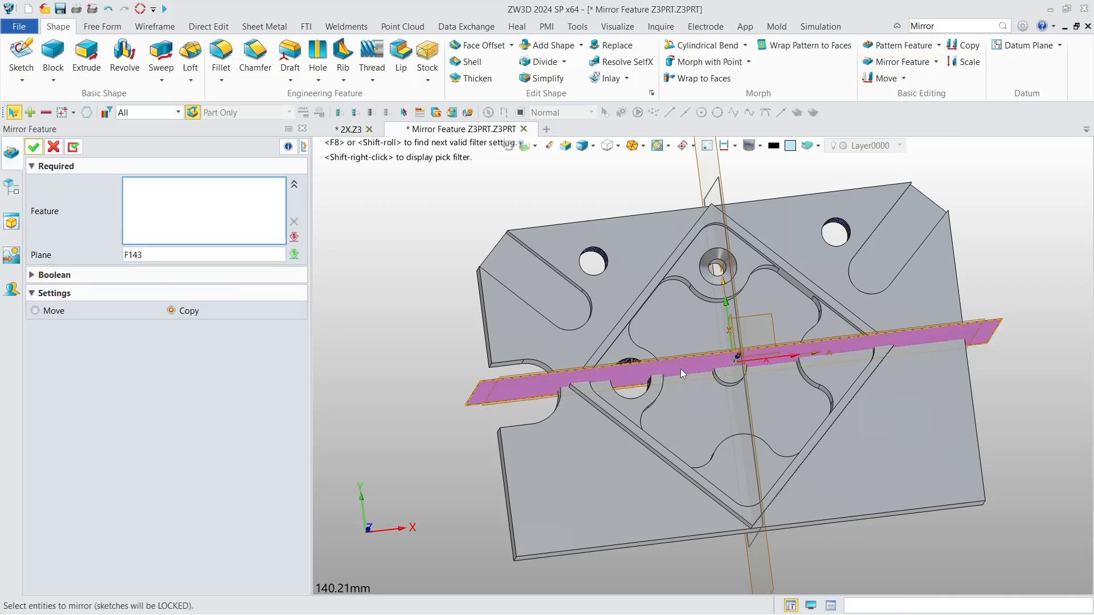
pyautogui.click(607, 262)
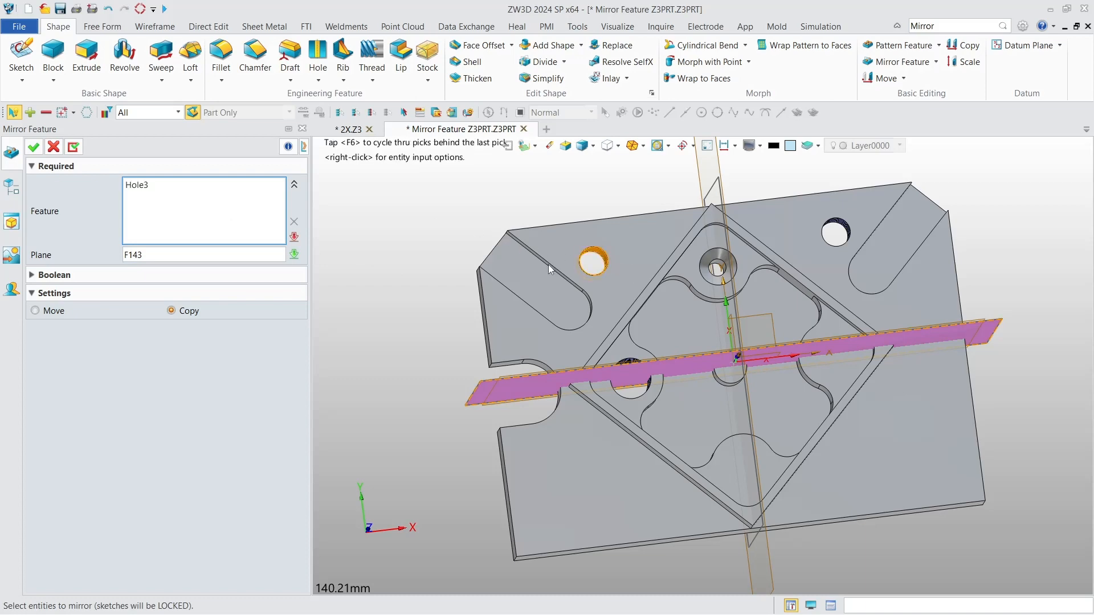
pyautogui.click(548, 263)
pyautogui.click(494, 244)
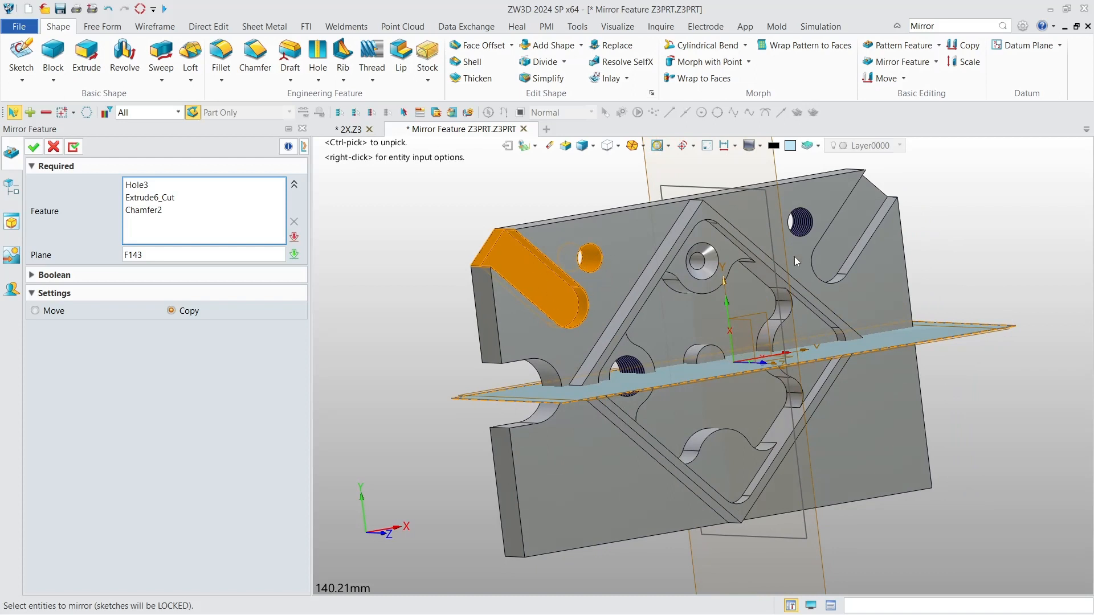
pyautogui.click(837, 251)
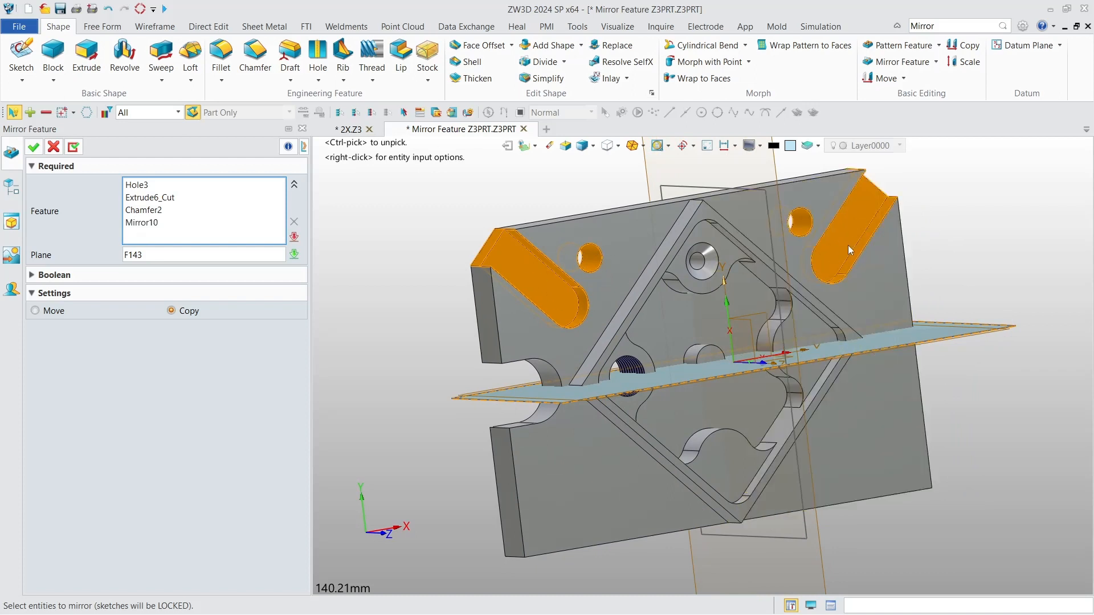
pyautogui.click(40, 150)
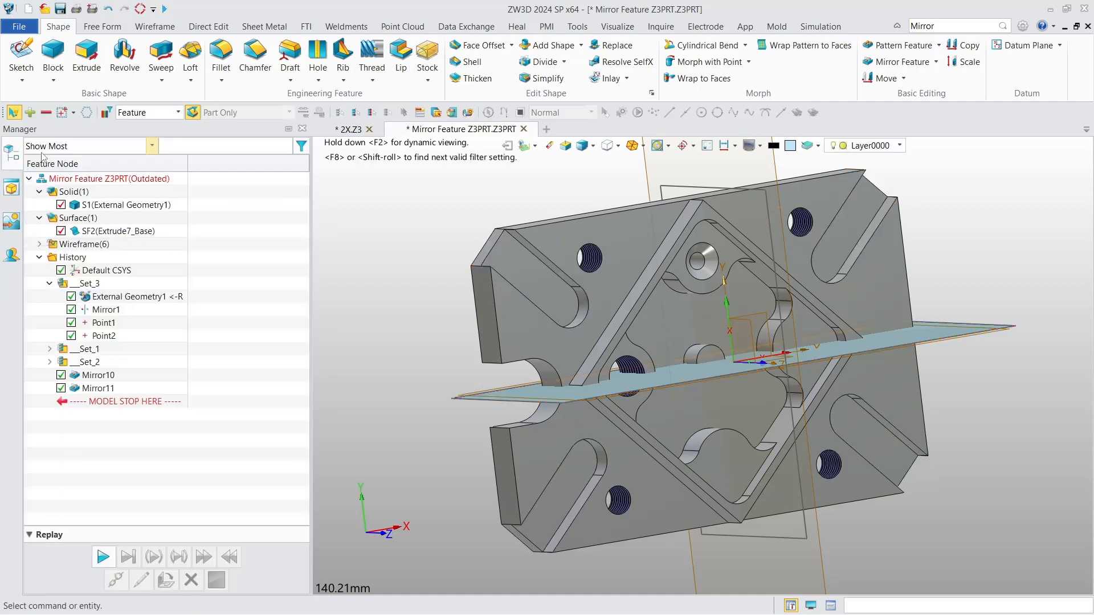
# View the mirrored plate from the top and compare it with the 2X.Z3 part, ending back in the Mirror Feature Z3PRT part.
pyautogui.hotkey('ctrl', 'Up')
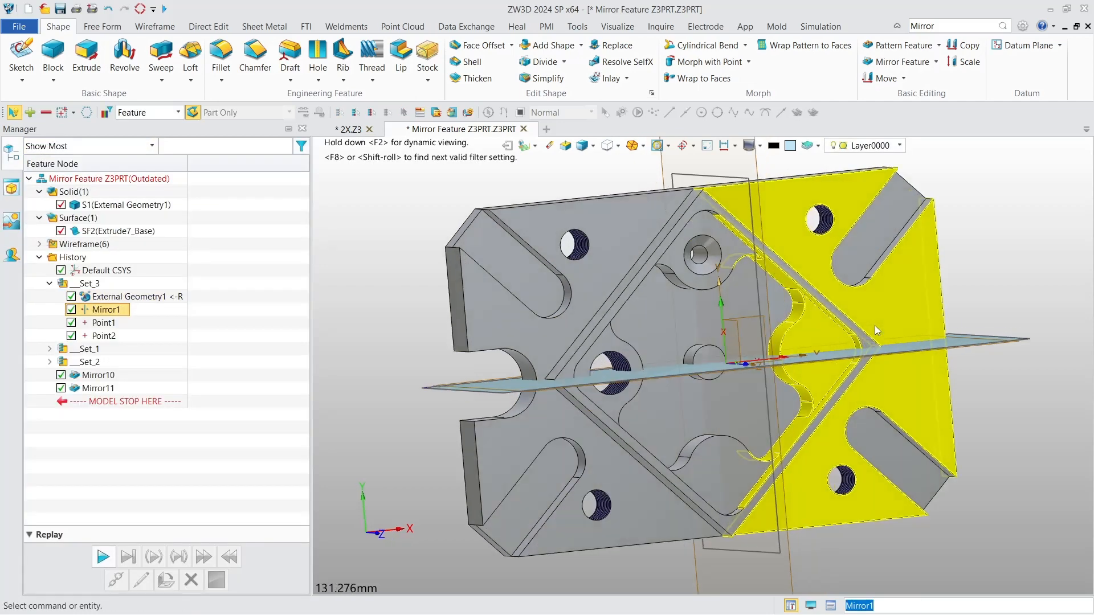
pyautogui.click(350, 130)
pyautogui.click(430, 131)
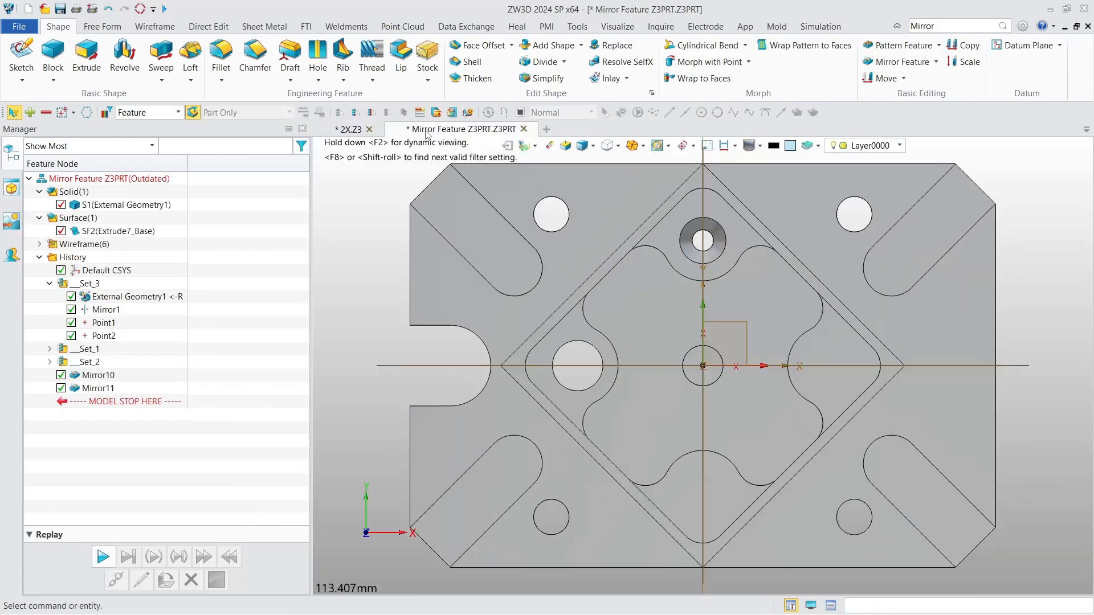
pyautogui.click(354, 132)
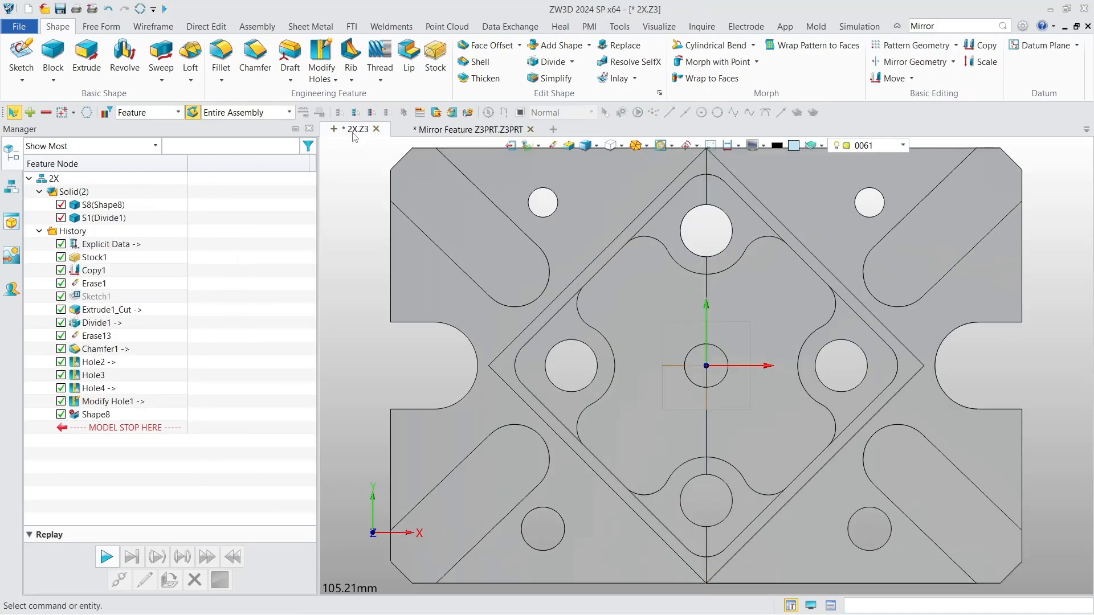
pyautogui.click(444, 131)
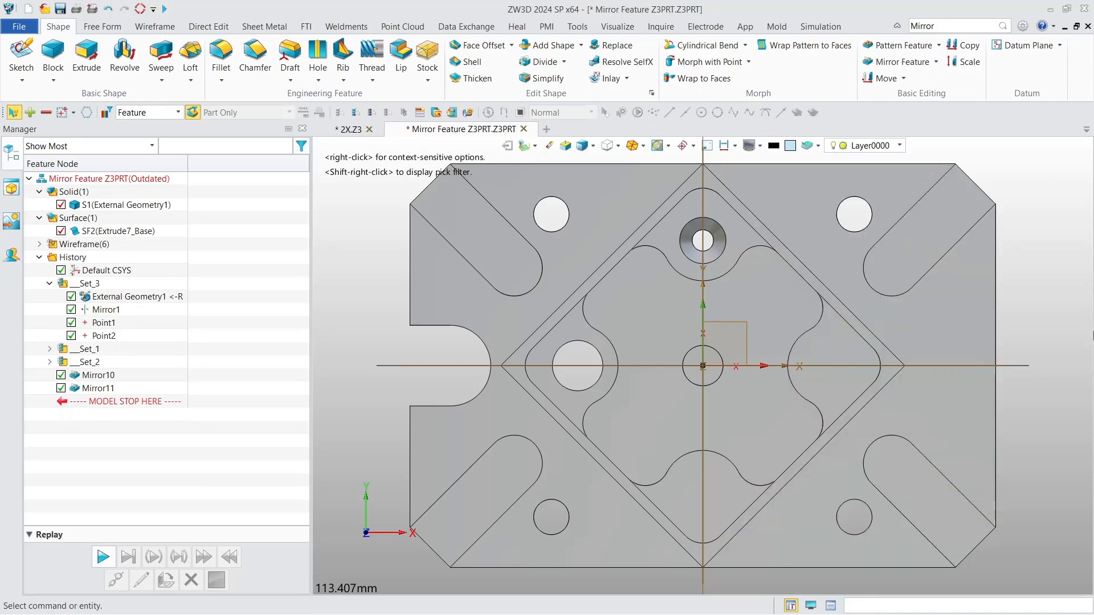